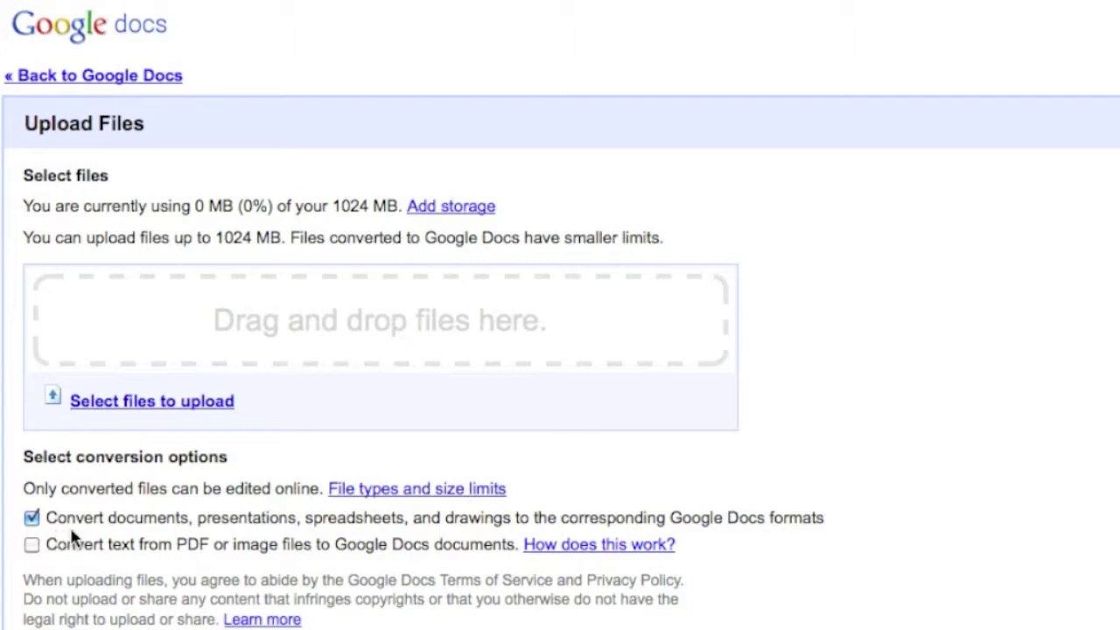
Step: Scroll the Google Docs upload page to review the conversion options and Start upload button
scroll(74, 537, "down", 2)
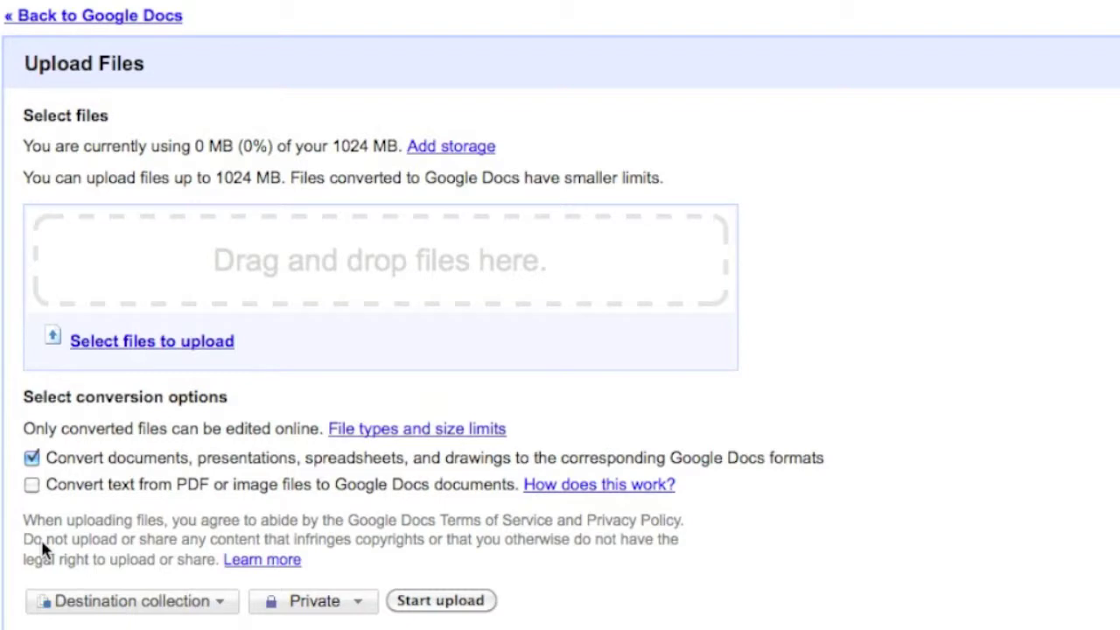
scroll(1052, 173, "up", 2)
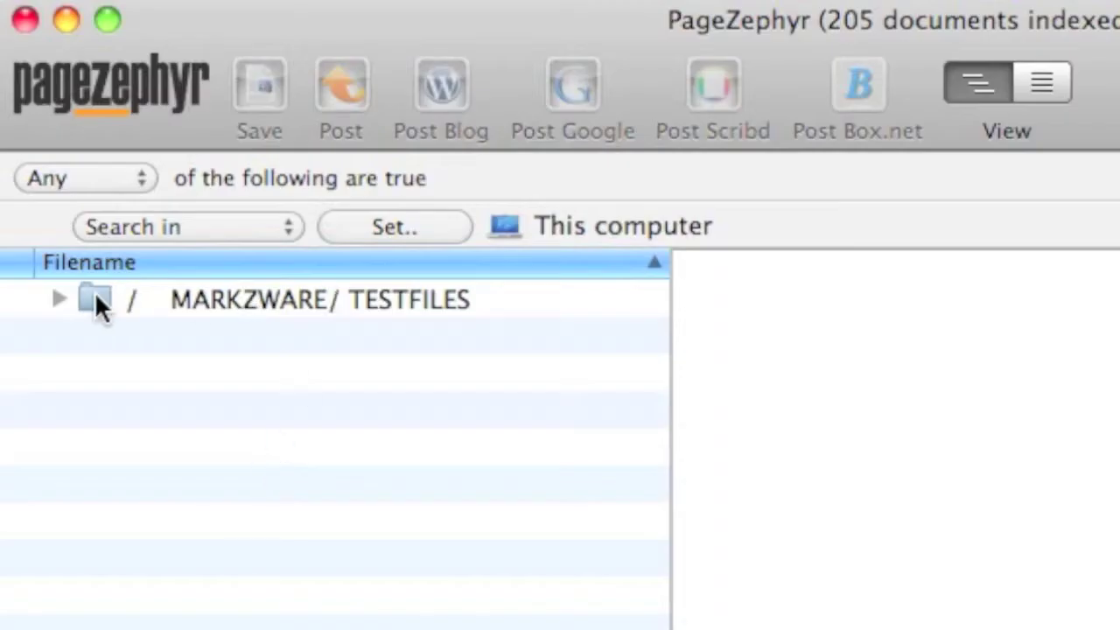
Step: Search the indexed documents for 'flightcheck' and select FlightCheck Sales Guide ENG..indd under MARKZWARE/TESTFILES
left_click(59, 299)
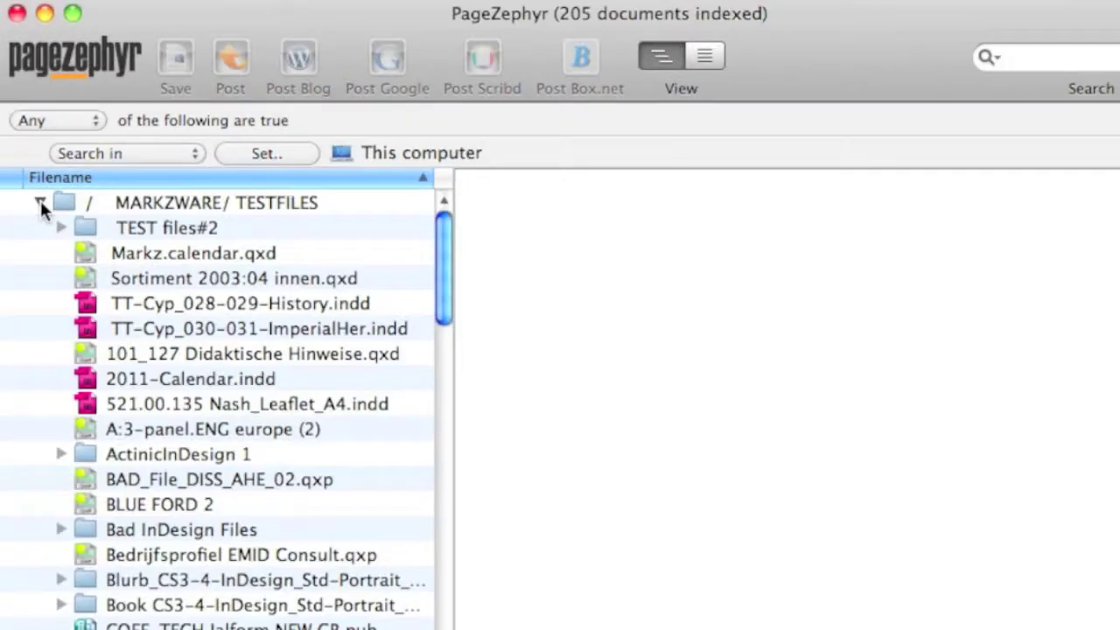
left_click(40, 202)
left_click(1030, 58)
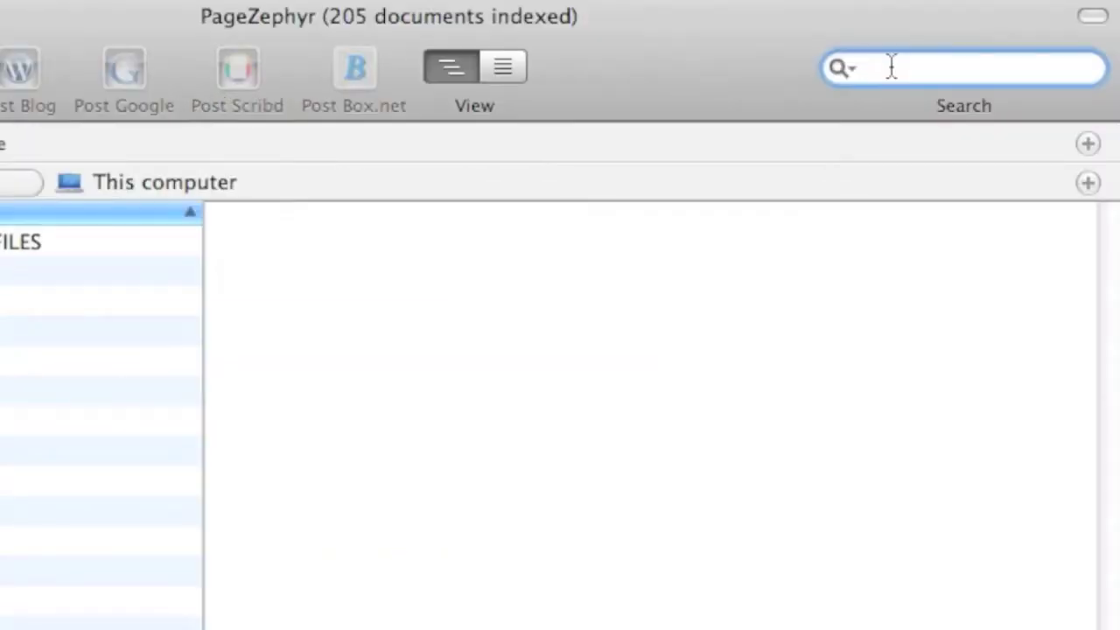
type("flightche")
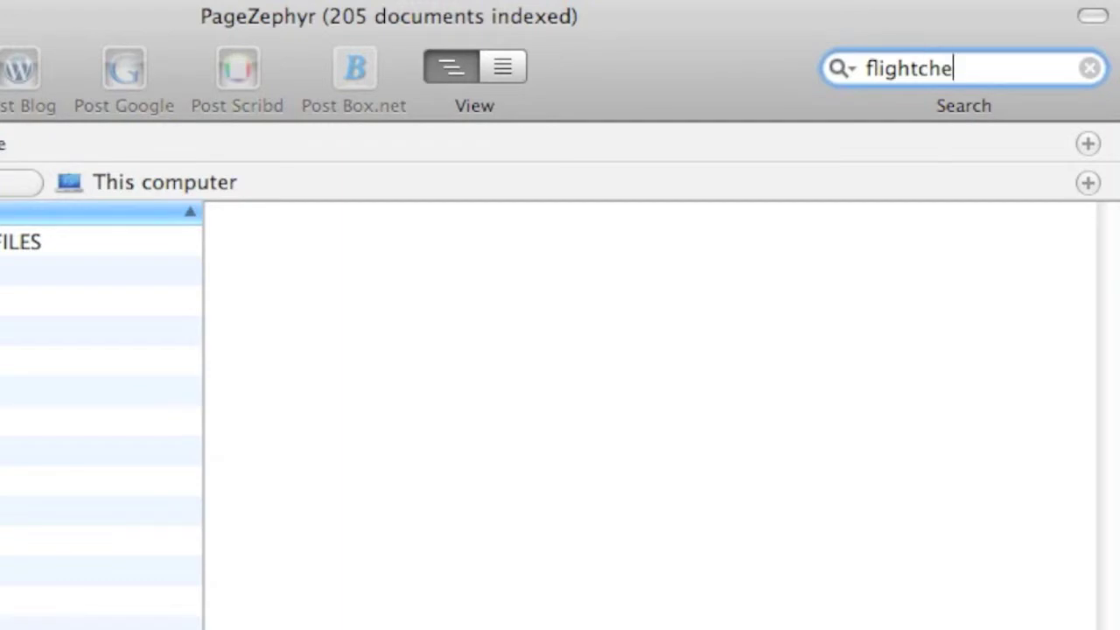
type("ck")
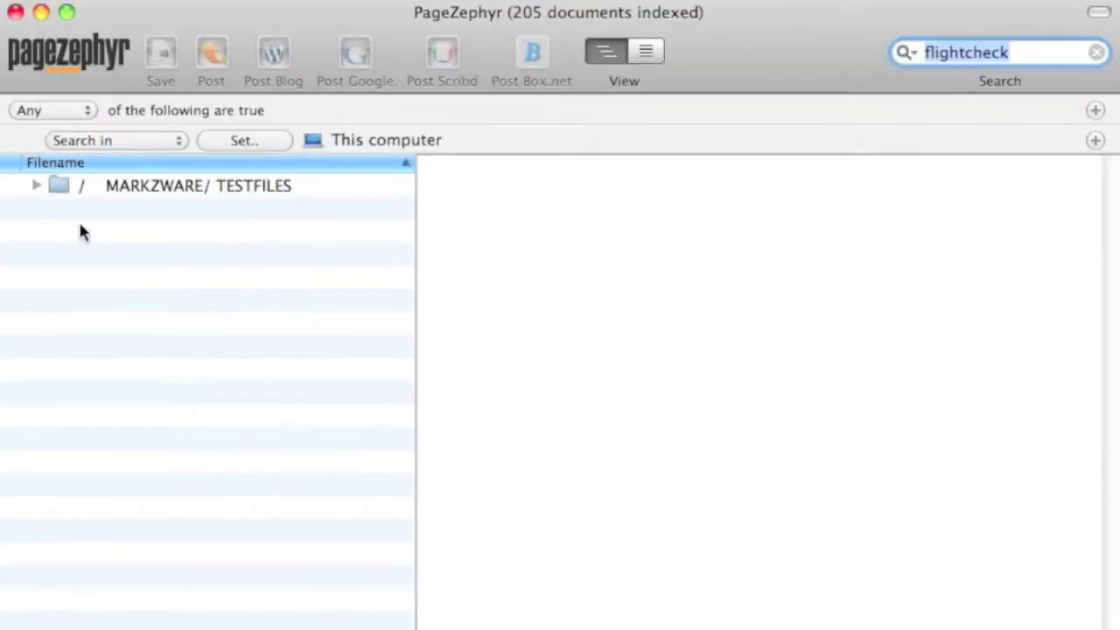
left_click(35, 186)
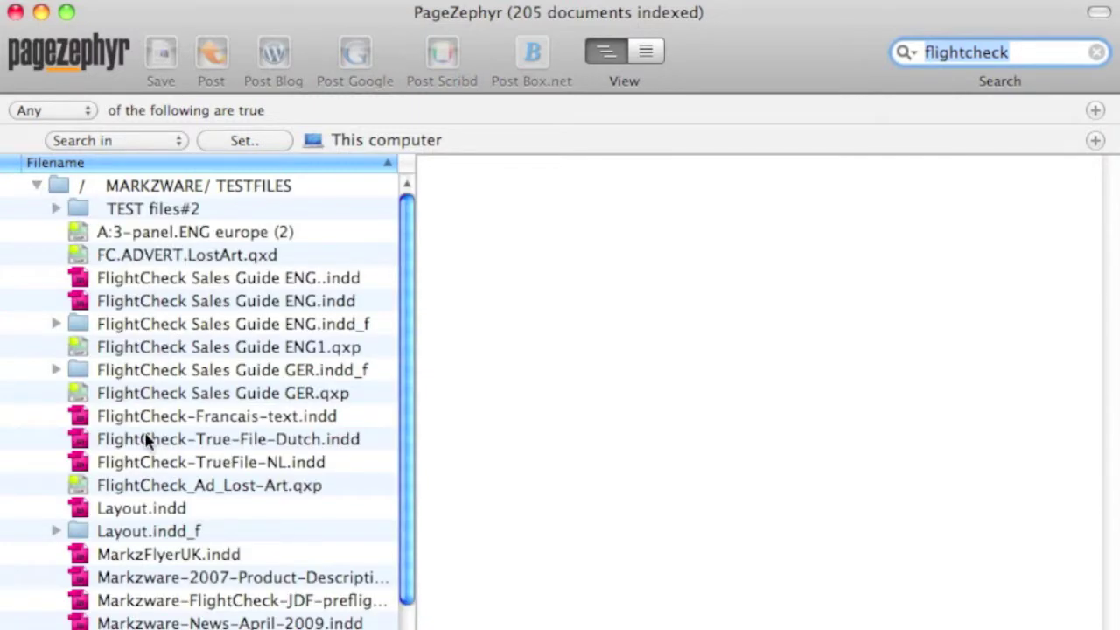
left_click(147, 282)
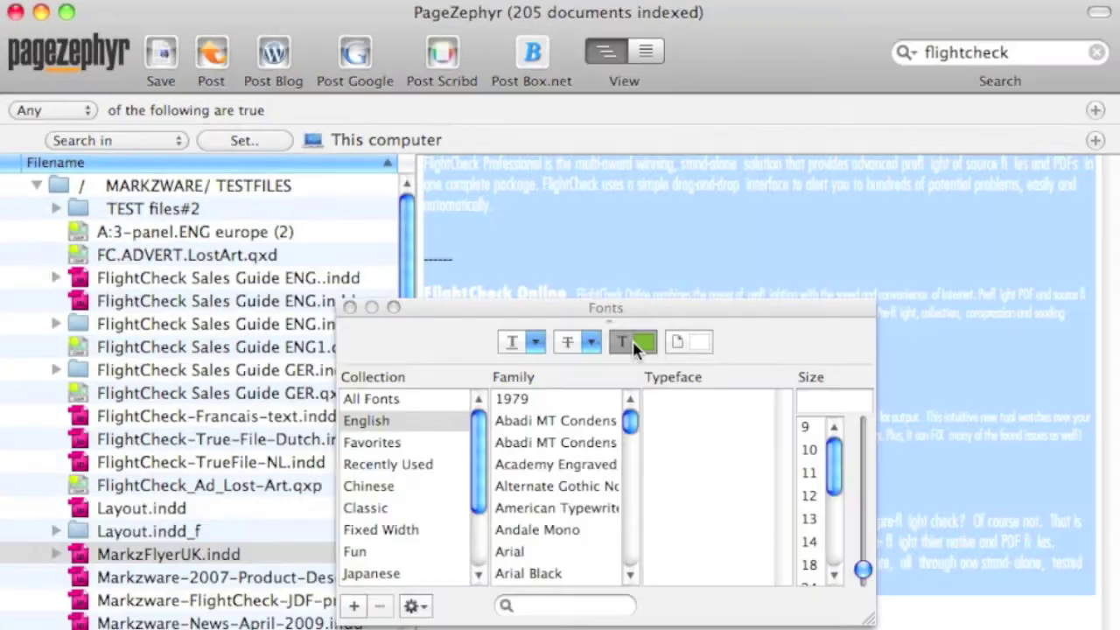
Step: Set the previewed document's text colour to black in the colour picker
left_click(633, 341)
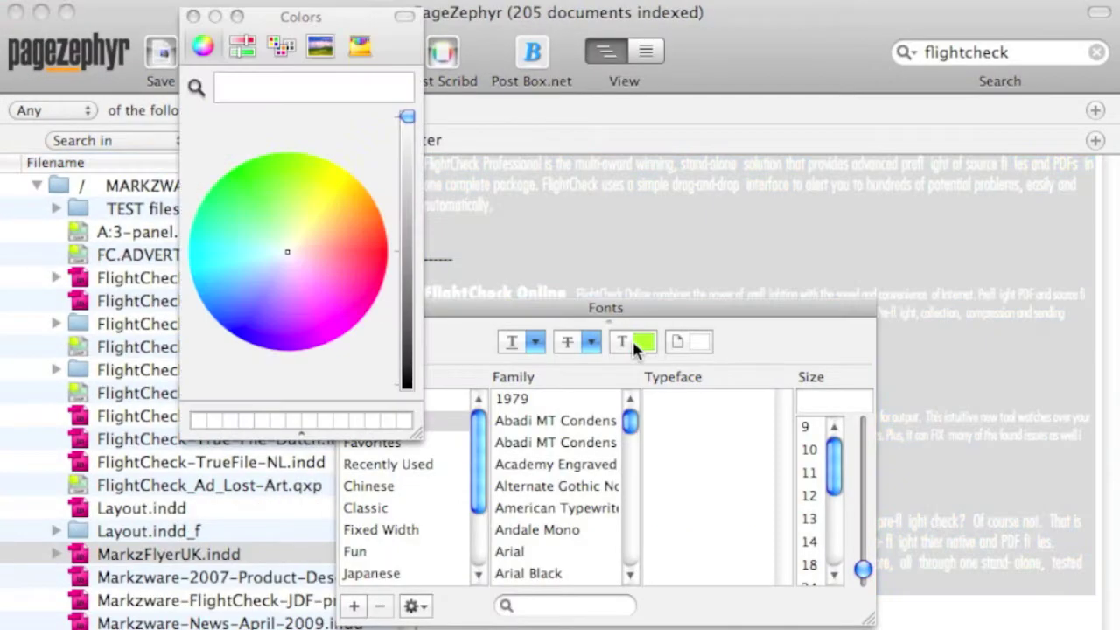
left_click(407, 381)
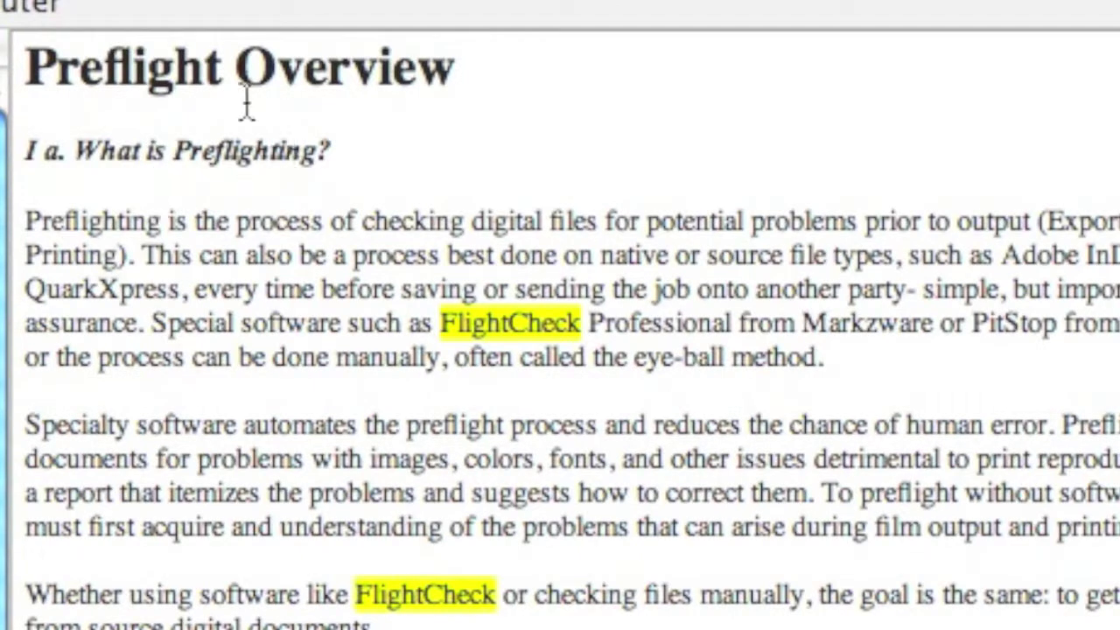
Step: Insert a new 'FlightCheck v6.76' line directly below the Preflight Overview heading
left_click(491, 94)
left_click(183, 118)
type("FlightCheck v")
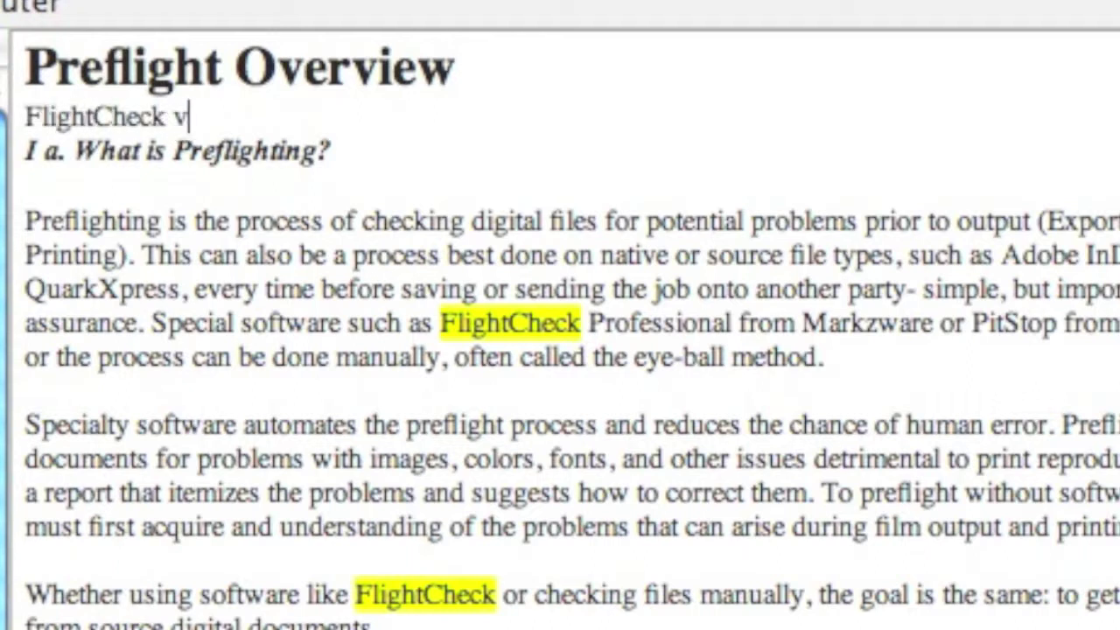
type("6.76")
key("Return")
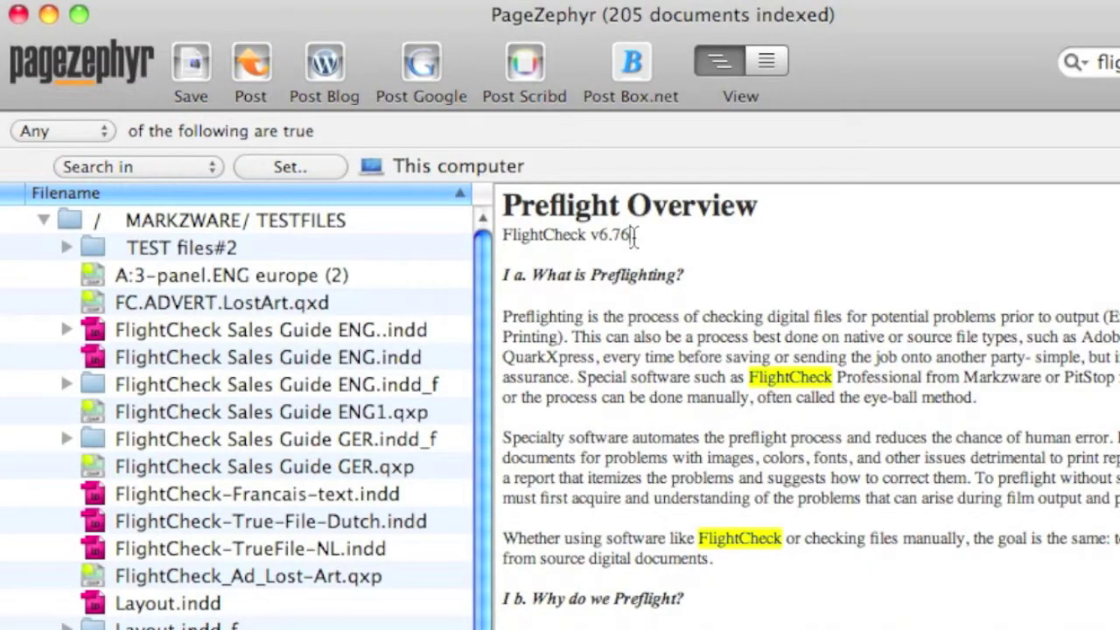
left_click_drag(635, 236, 477, 234)
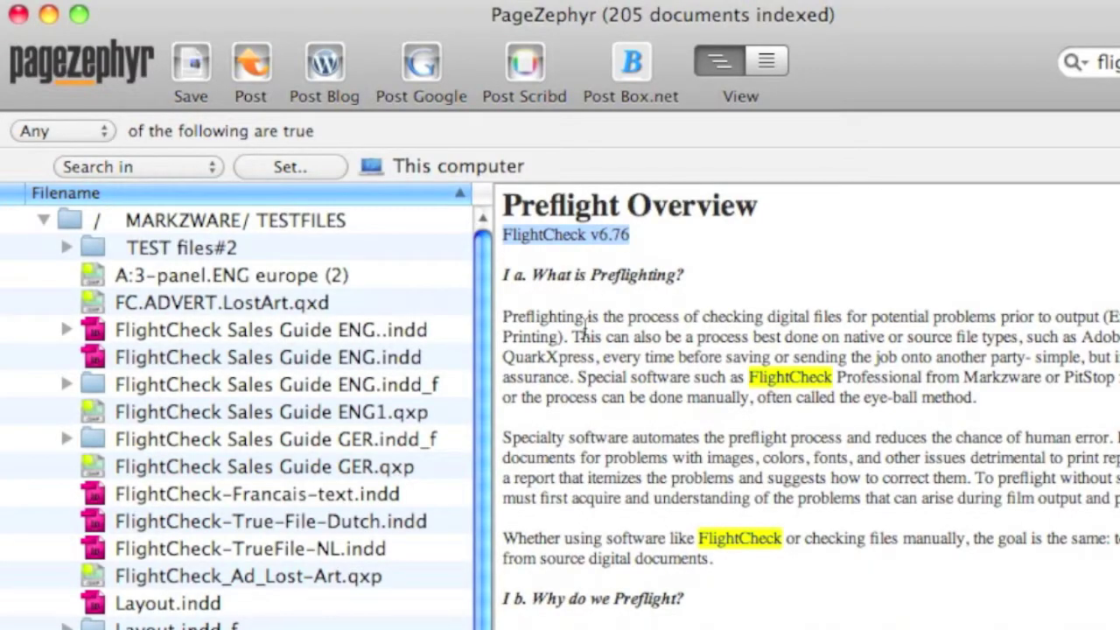
left_click(584, 318)
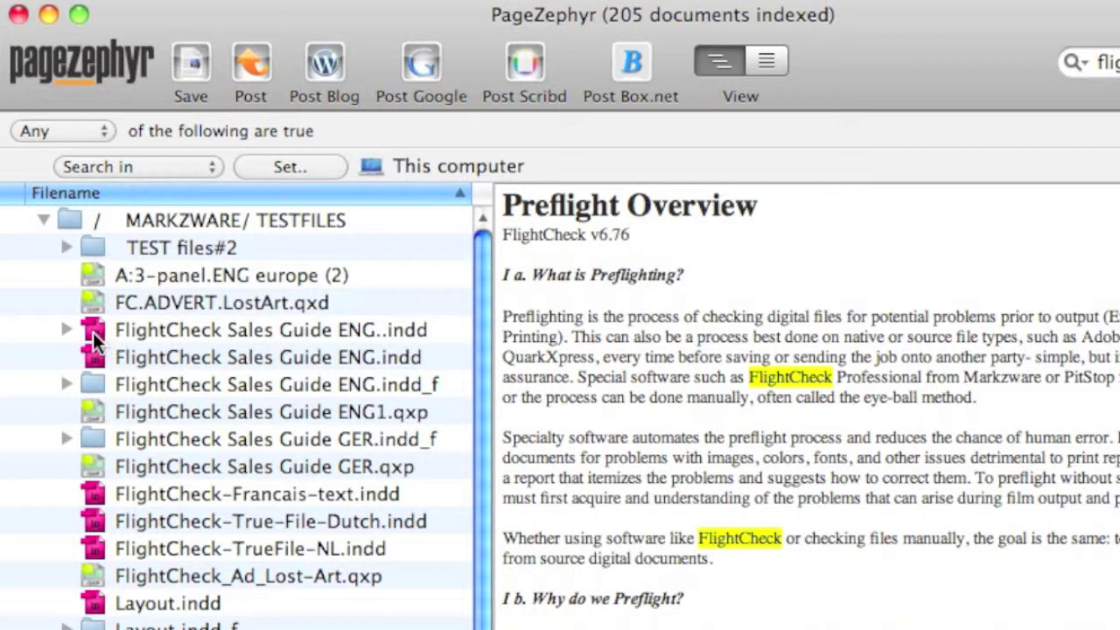
Step: Change the version line to 'FlightCheck v6.76!' and bring up the Export To Google Docs form
right_click(92, 335)
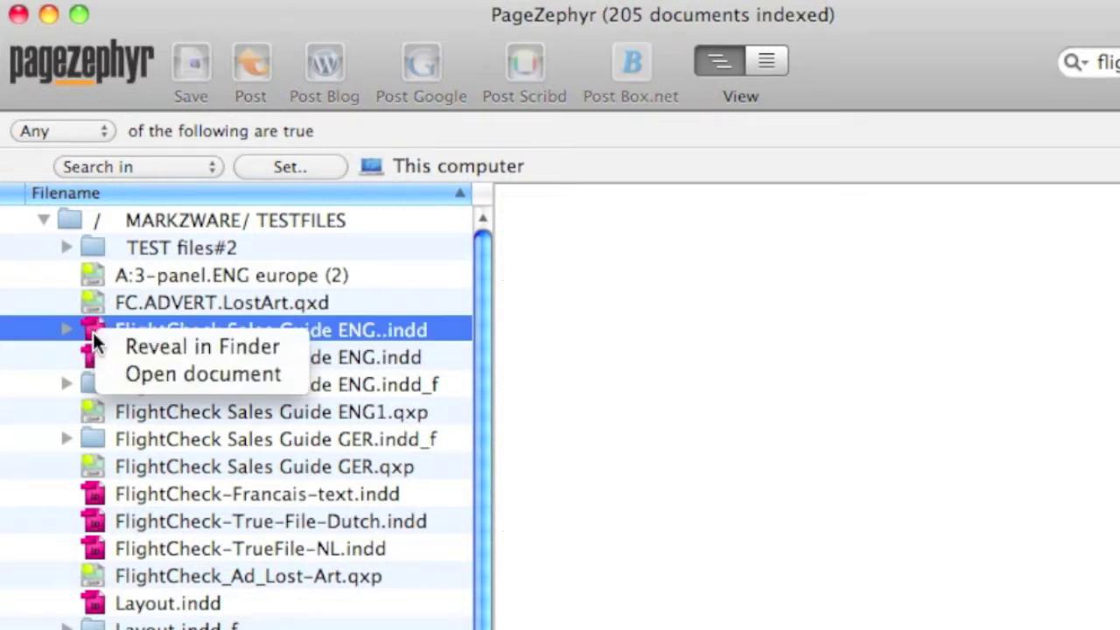
key("Escape")
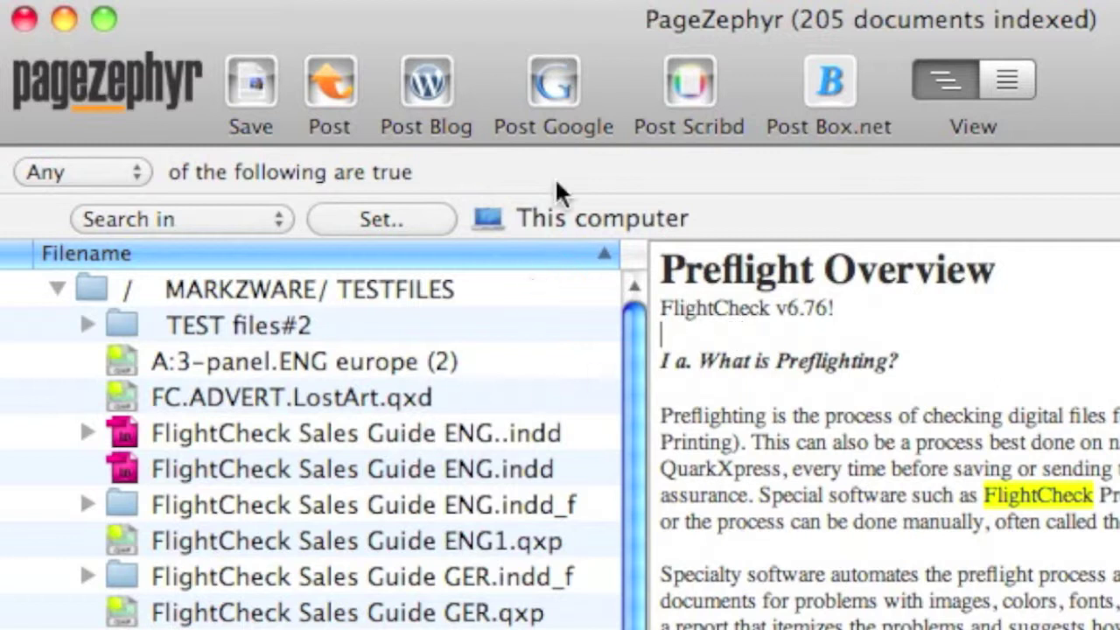
left_click(551, 94)
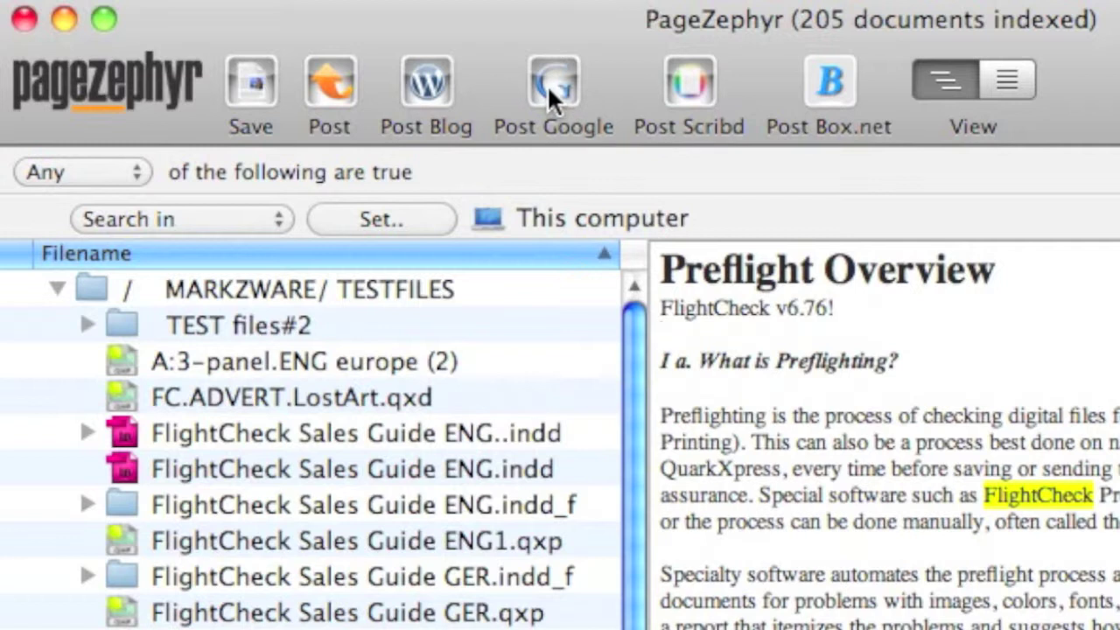
left_click(551, 94)
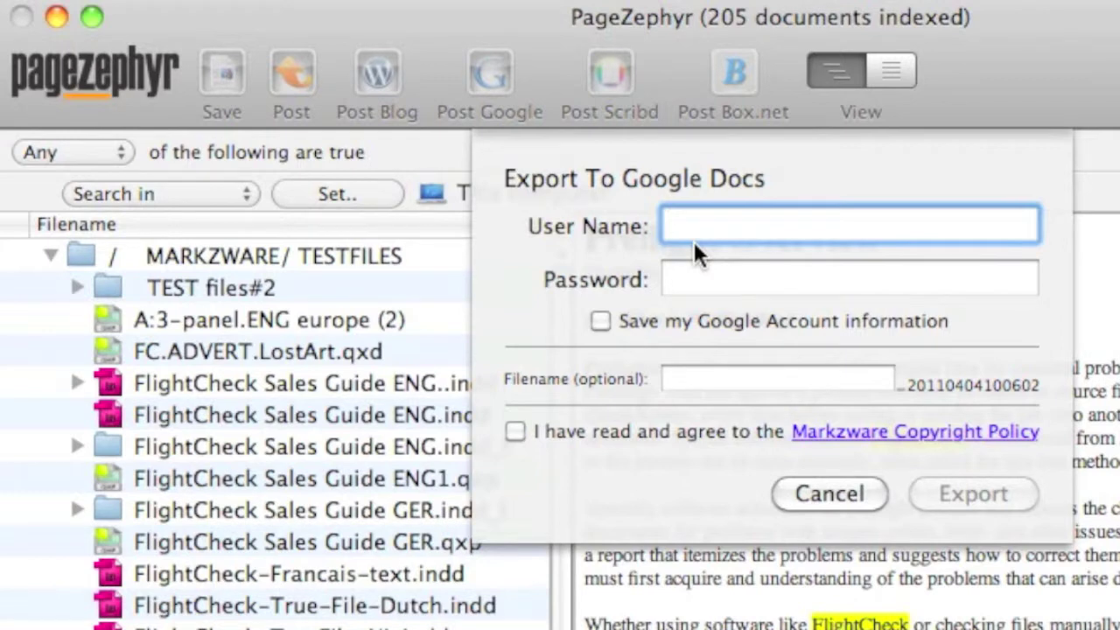
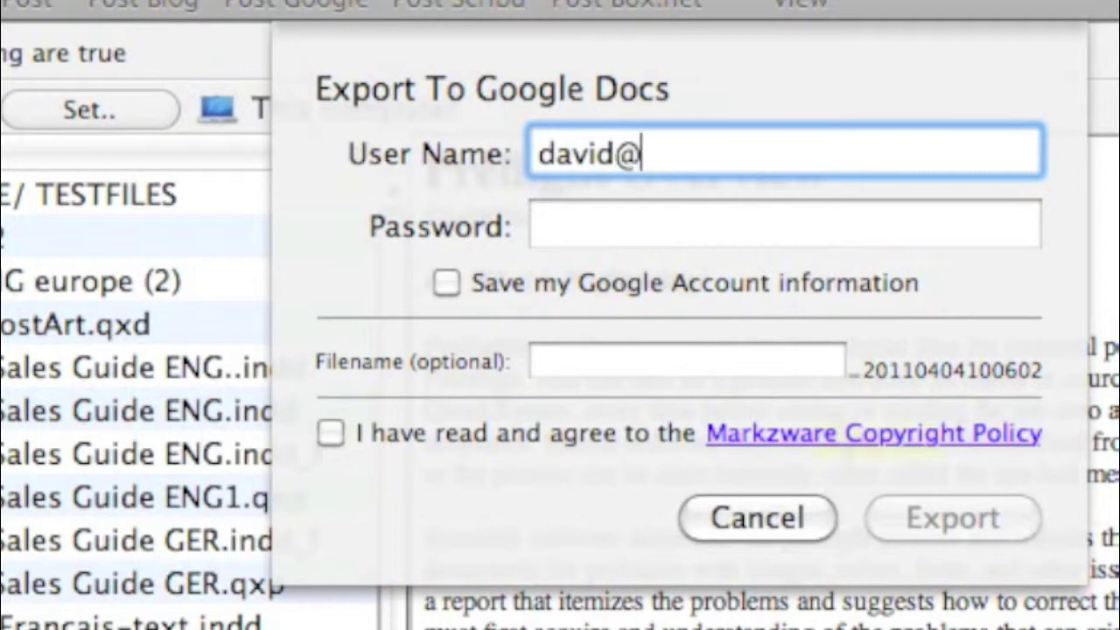
Step: Export as 'Why-Preflight-FlightCheck' with the Google account credentials saved and copyright policy accepted
left_click(613, 329)
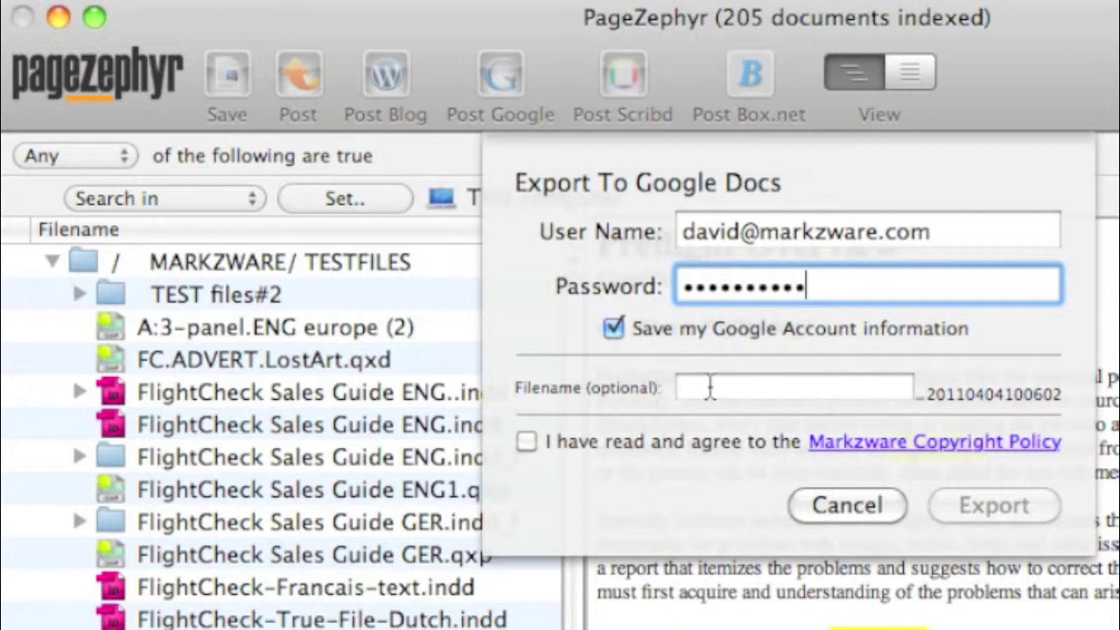
left_click(710, 387)
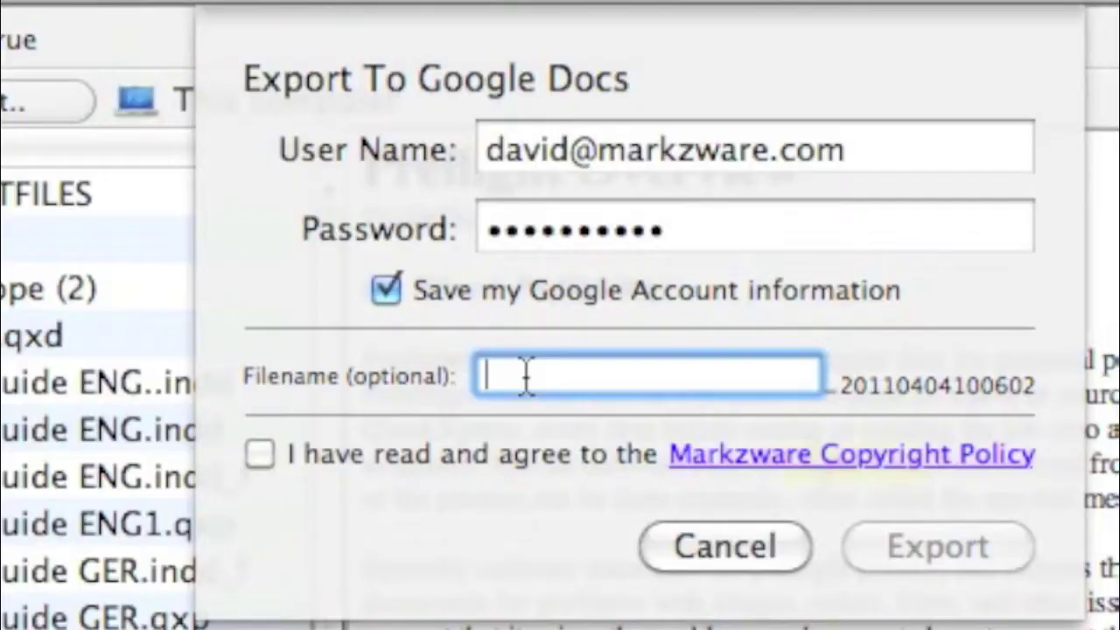
type("Why")
type("-Preflight-FlightCheck")
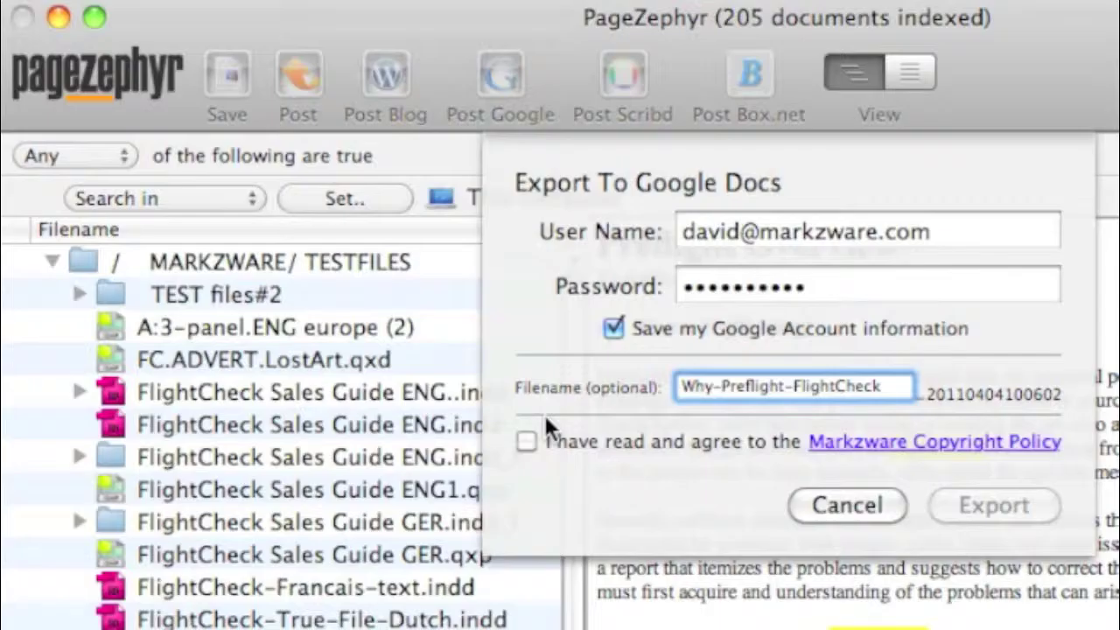
left_click(519, 440)
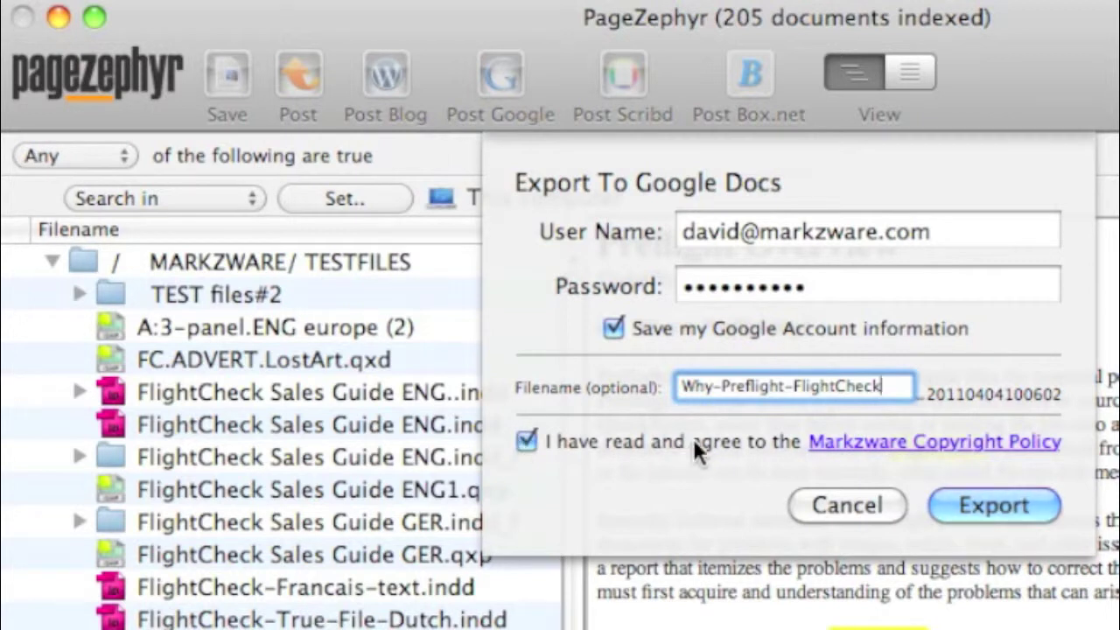
left_click(999, 504)
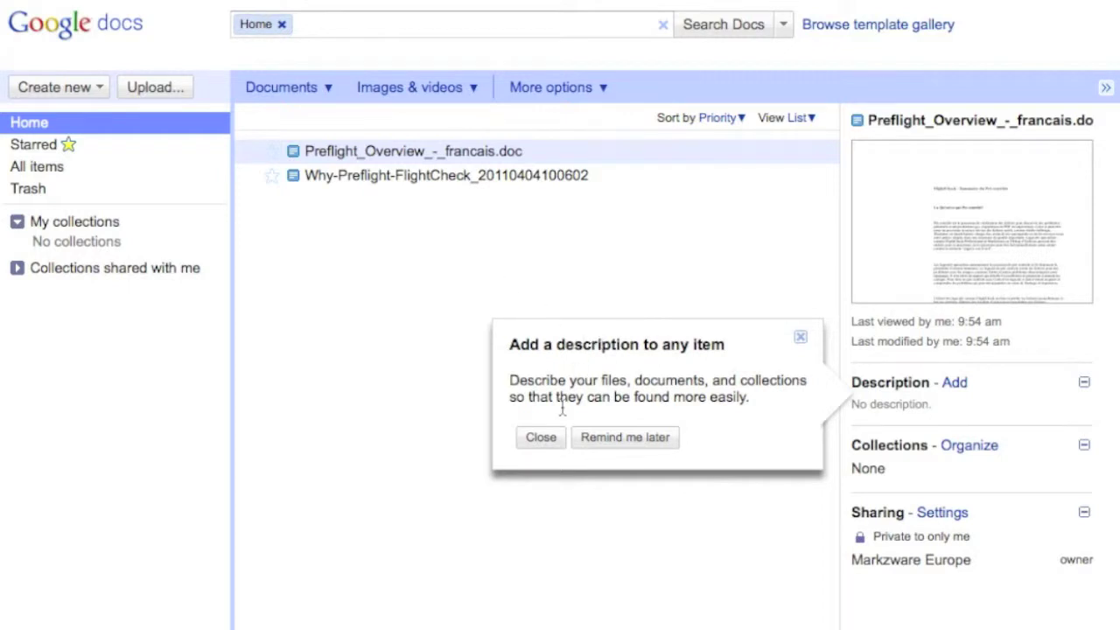
left_click(605, 439)
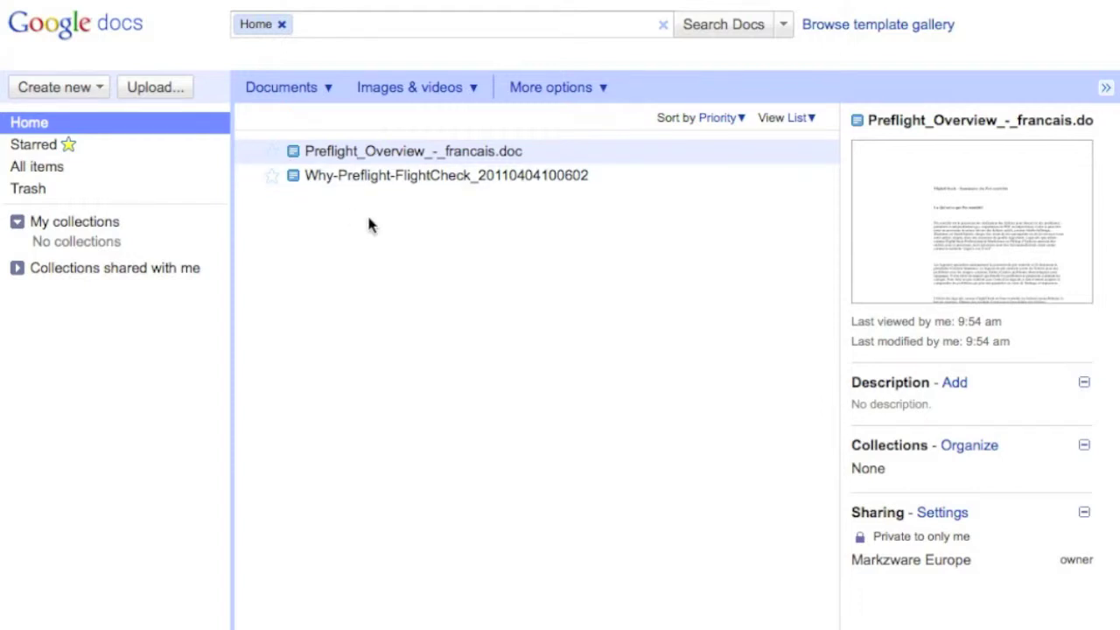
right_click(525, 175)
left_click(616, 236)
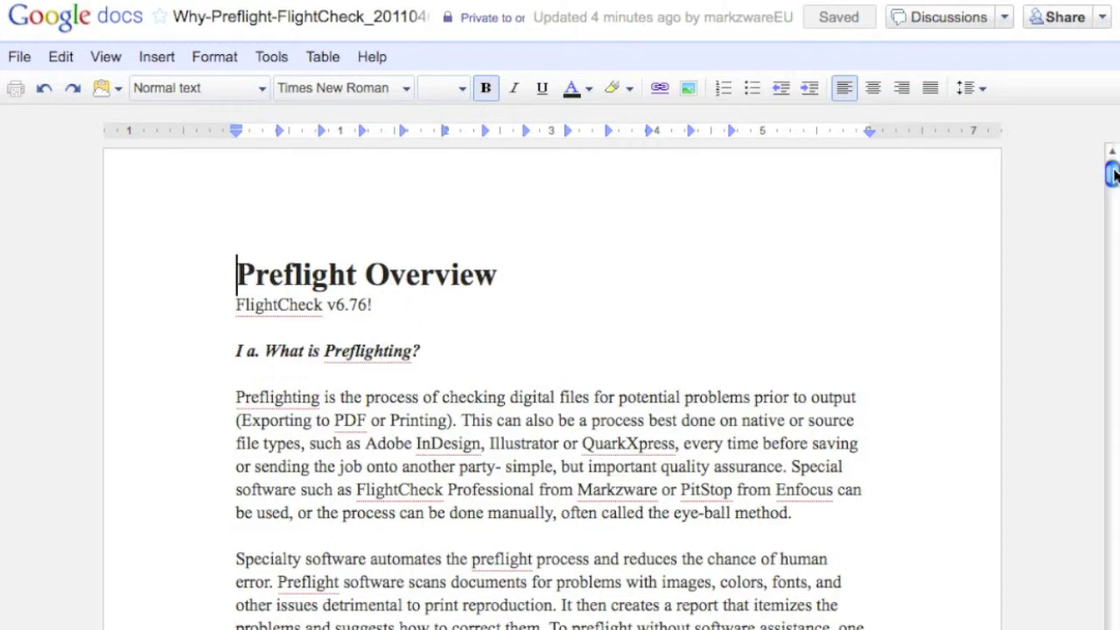
Step: Scroll through the uploaded document to read the Preflight Overview text and FlightCheck v6.76! line
mouse_move(1112, 174)
left_mouse_down()
mouse_move(1109, 629)
mouse_move(1111, 171)
left_mouse_up()
mouse_move(464, 4)
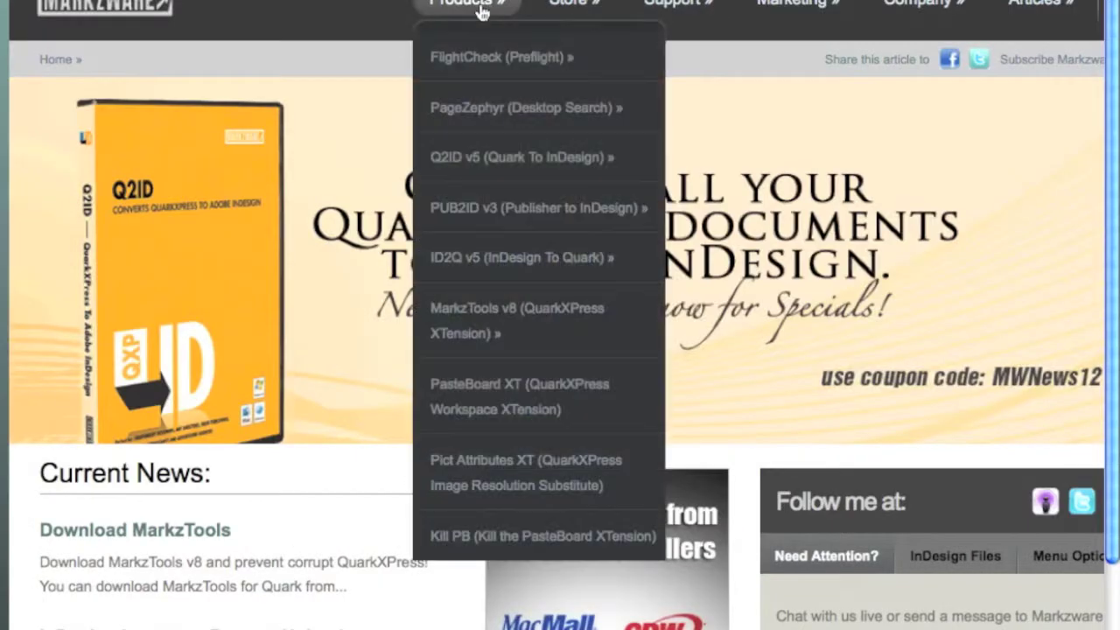
Step: Go to the PageZephyr (Desktop Search) page from the Markzware Products menu
left_click(468, 108)
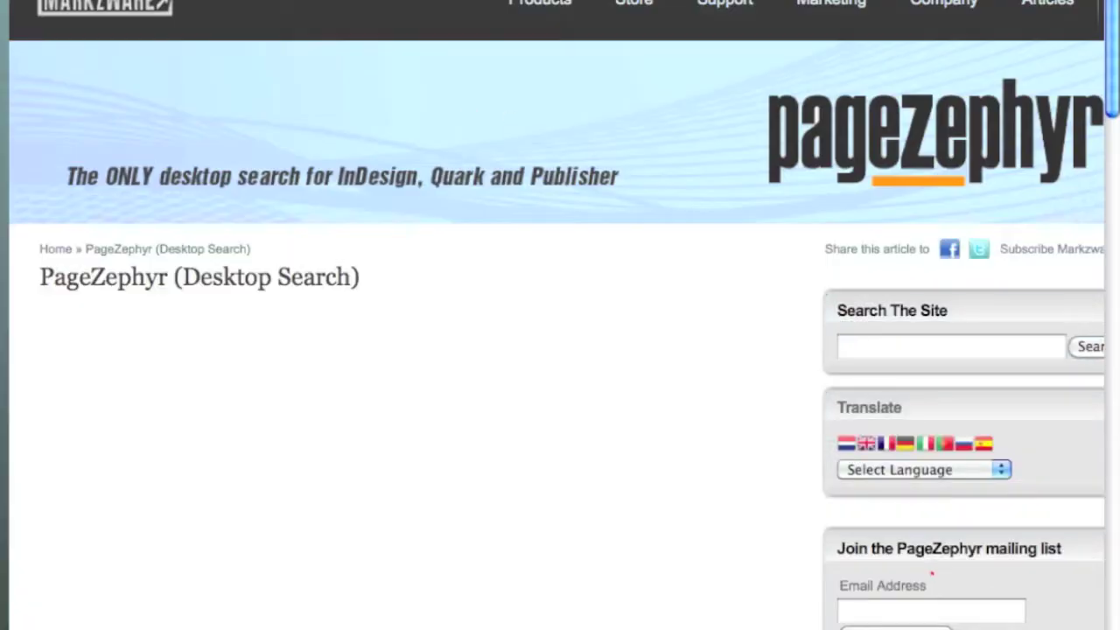